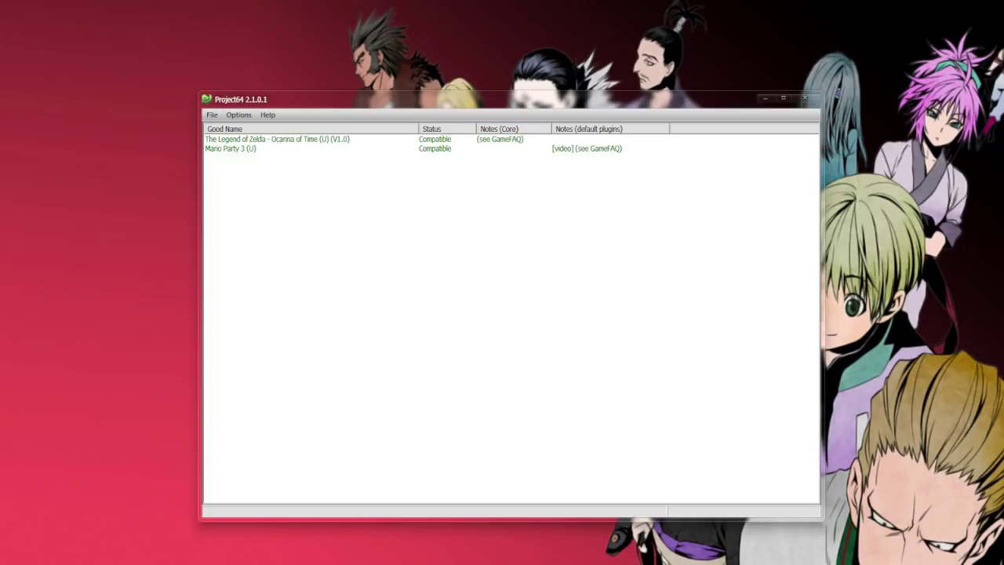
Switch to the browser and review the operating system choices for the Xbox 360 Controller for Windows driver download.
{"action": "mouse_move", "coordinate": [233, 563]}
{"action": "left_click", "coordinate": [368, 554]}
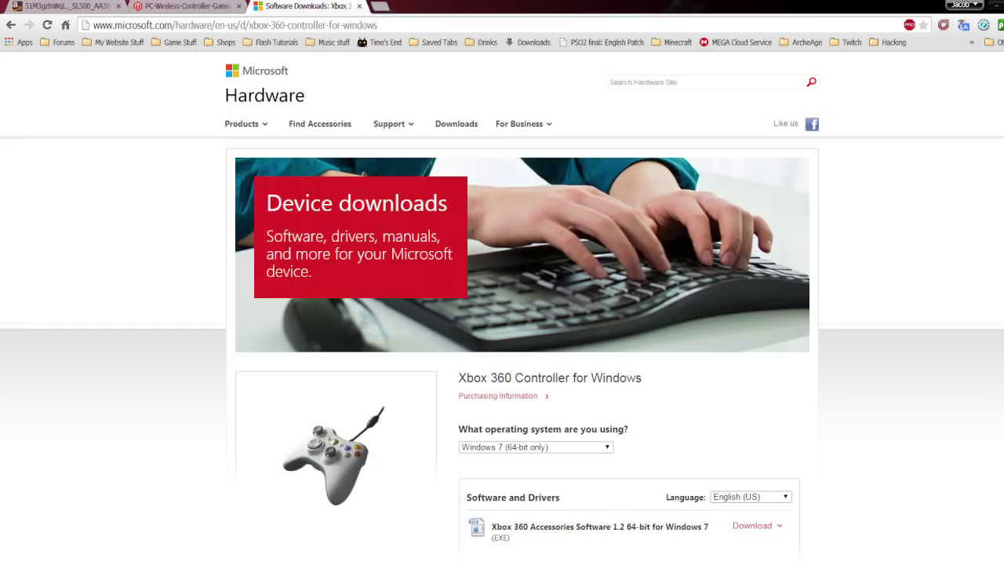
{"action": "scroll", "coordinate": [502, 314], "scroll_direction": "down", "scroll_amount": 2}
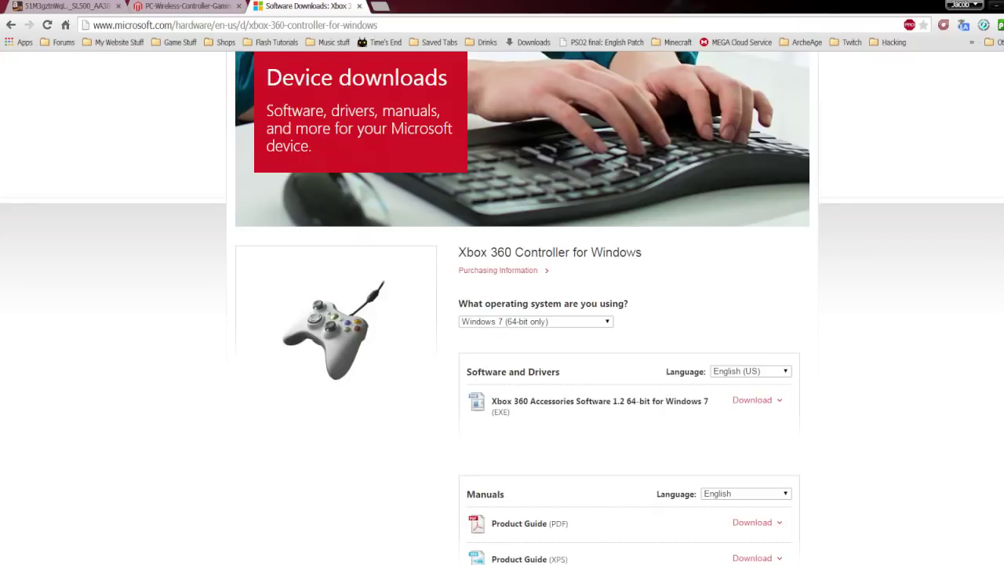
{"action": "left_click", "coordinate": [536, 321]}
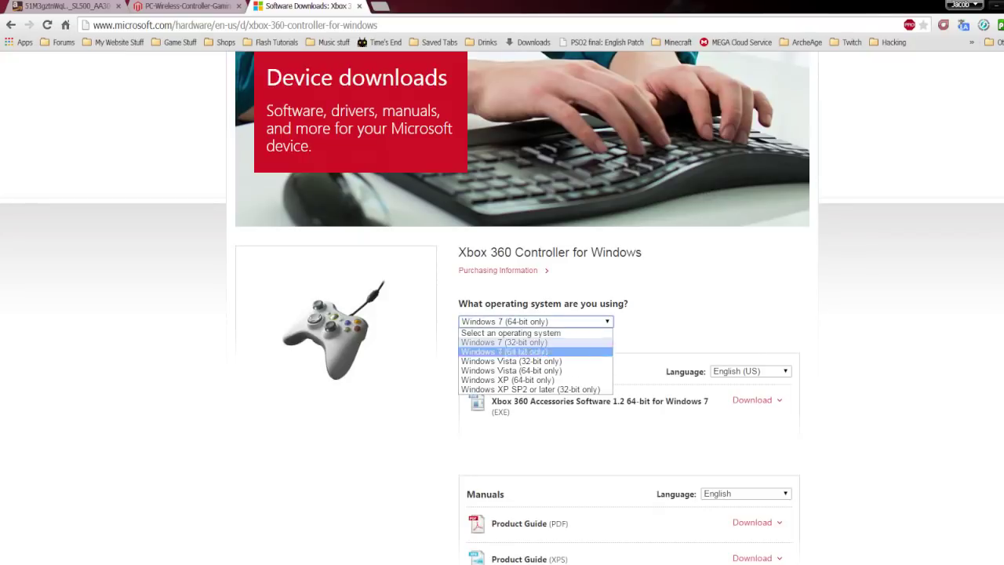
{"action": "key", "text": "Up"}
{"action": "key", "text": "Up"}
{"action": "key", "text": "Up"}
{"action": "key", "text": "Return"}
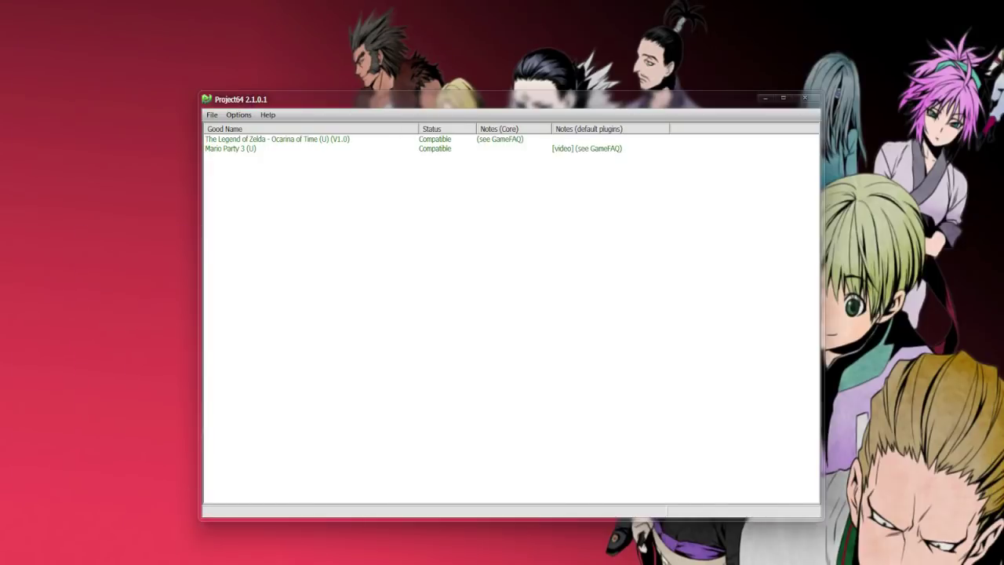
Return to Project64 and open the controller plugin configuration.
{"action": "key", "text": "alt"}
{"action": "key", "text": "Left"}
{"action": "key", "text": "Left"}
{"action": "left_click", "coordinate": [238, 115]}
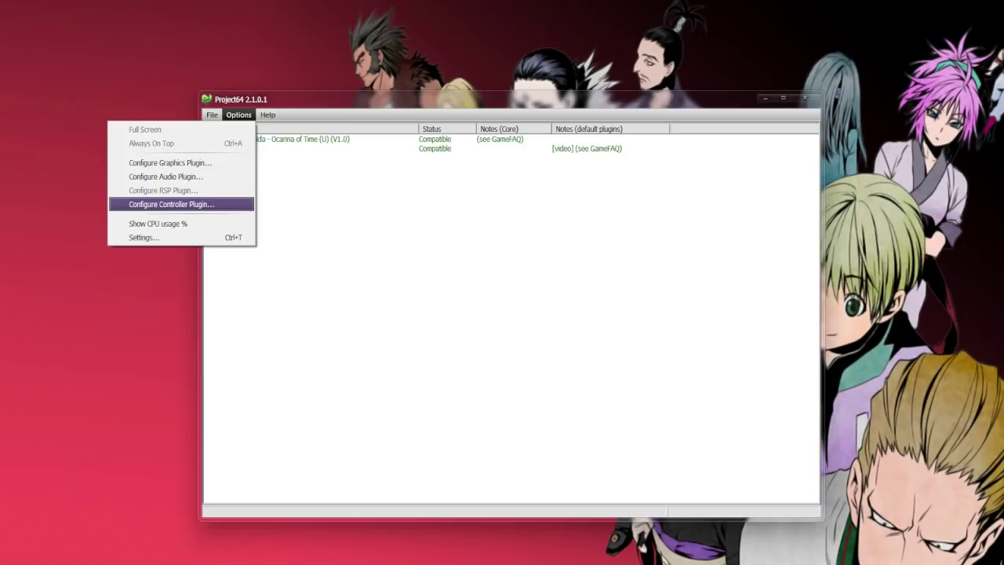
{"action": "key", "text": "Return"}
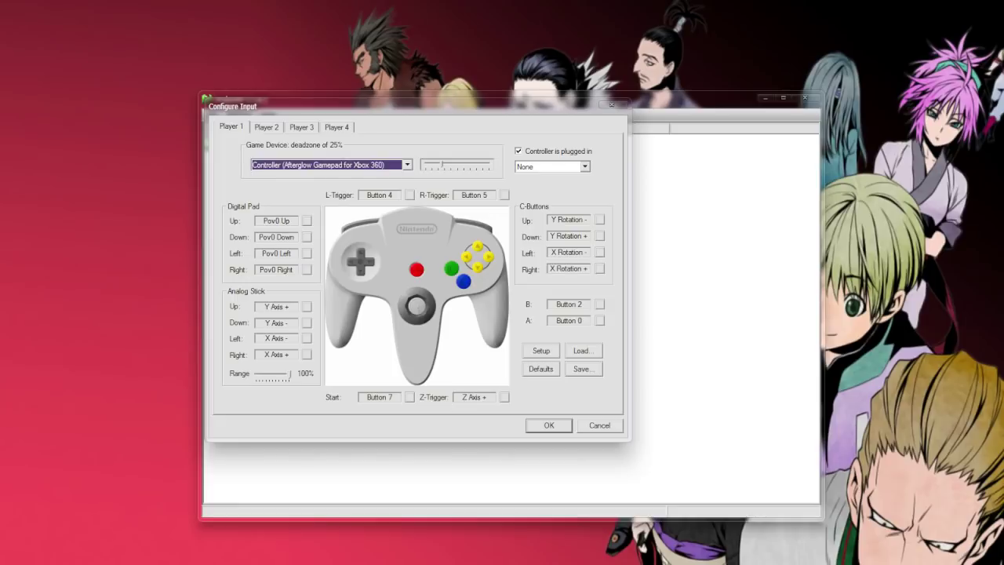
Look through the input settings for Players 2, 3 and 4, and return to Player 1.
{"action": "left_click", "coordinate": [266, 127]}
{"action": "left_click", "coordinate": [302, 127]}
{"action": "left_click", "coordinate": [337, 127]}
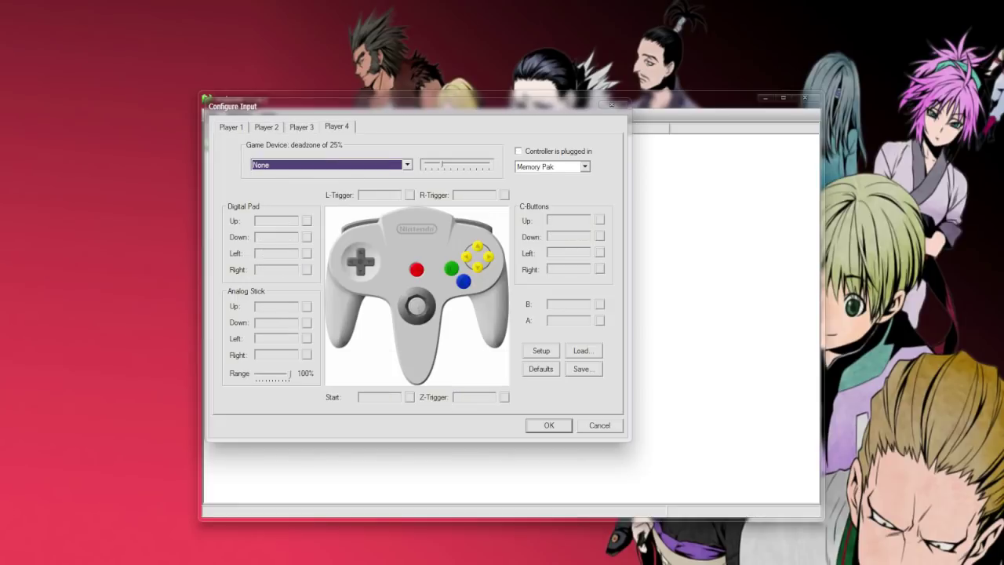
{"action": "left_click", "coordinate": [267, 127]}
{"action": "key", "text": "ctrl+shift+Tab"}
Select Controller (Afterglow Gamepad for Xbox 360) as Player 1's game device.
{"action": "left_click", "coordinate": [407, 164]}
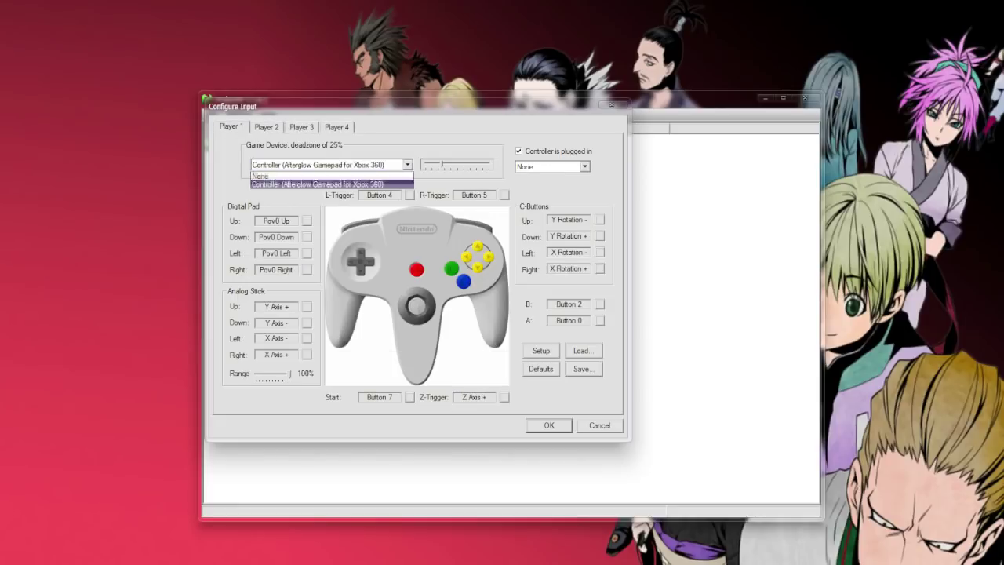
{"action": "left_click", "coordinate": [326, 184]}
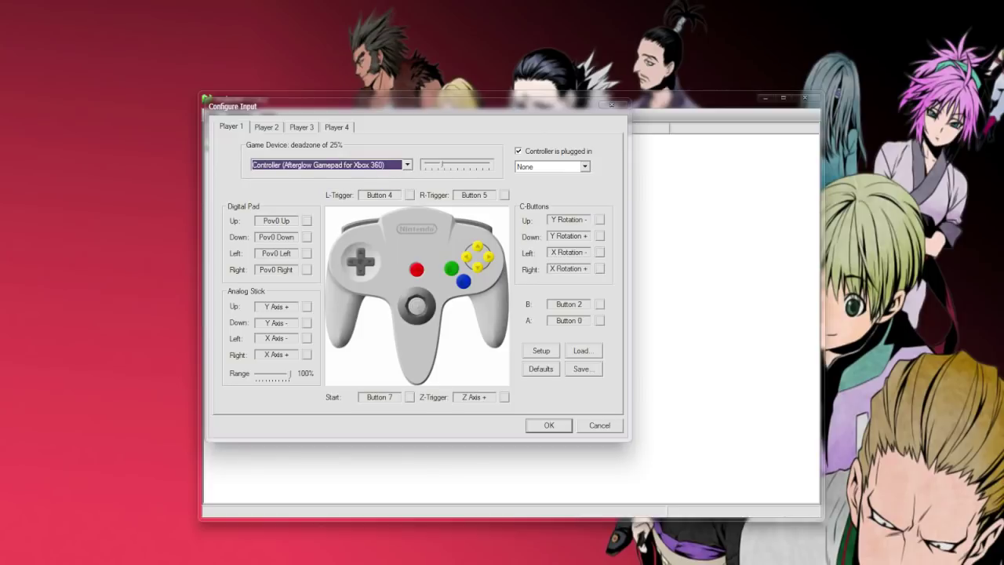
{"action": "key", "text": "alt+Down"}
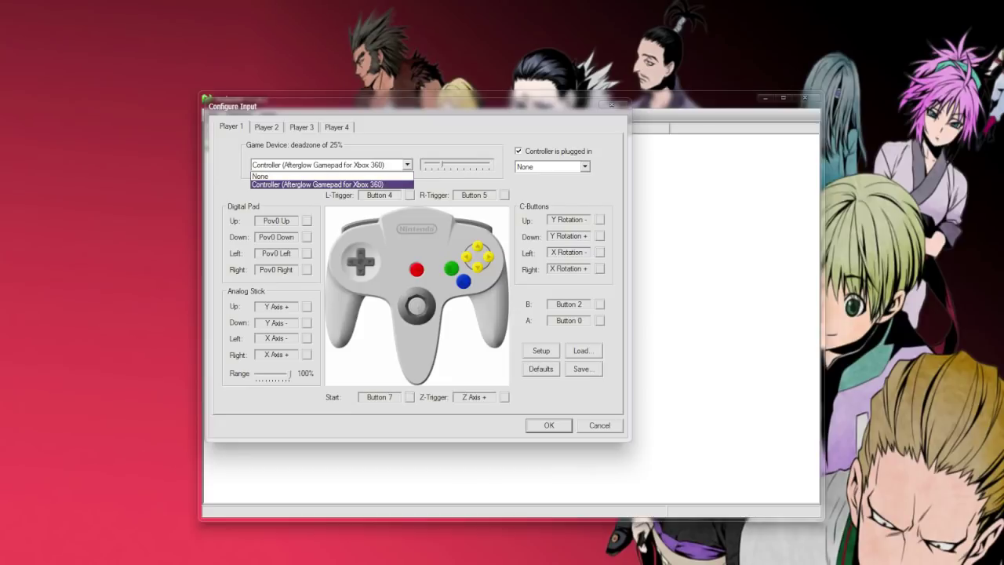
{"action": "key", "text": "Return"}
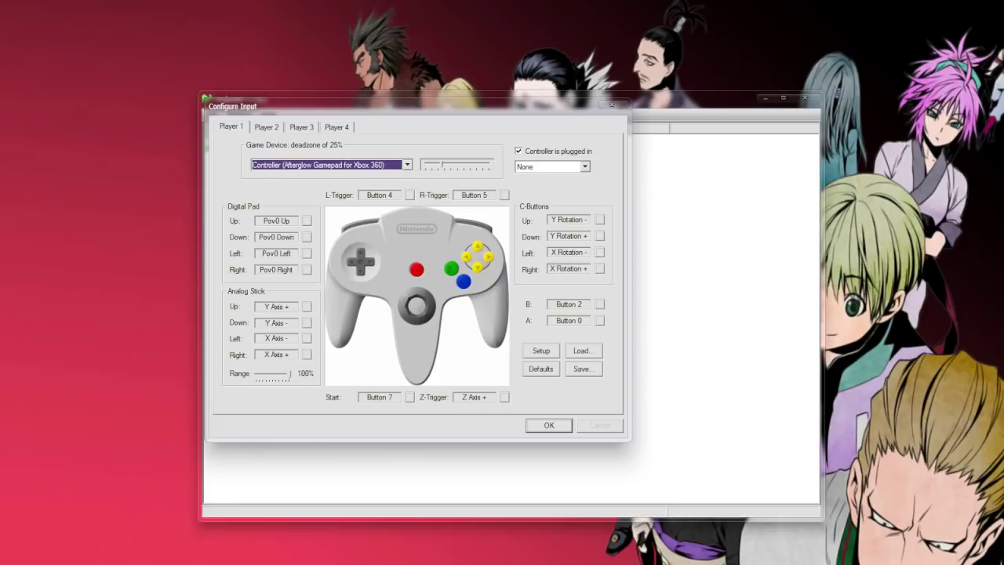
Rebind the four digital pad directions to Pov0 Up, Down, Left and Right.
{"action": "left_click", "coordinate": [306, 221]}
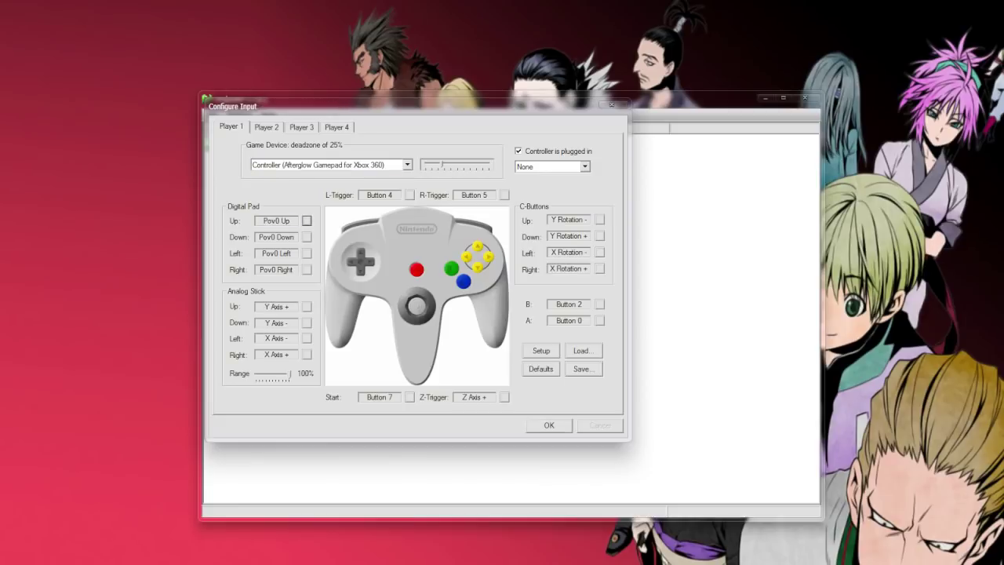
{"action": "left_click", "coordinate": [307, 237]}
{"action": "left_click", "coordinate": [306, 254]}
{"action": "left_click", "coordinate": [307, 270]}
Reset Player 1's bindings to the defaults and map the digital pad to the Pov0 directions and the analog stick to the X and Y axes.
{"action": "left_click", "coordinate": [540, 369]}
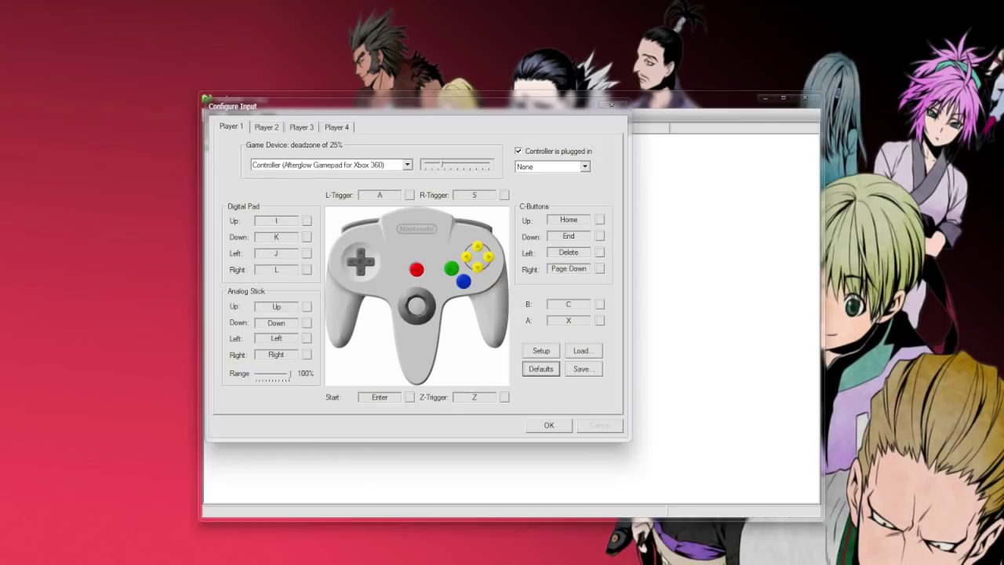
{"action": "left_click", "coordinate": [306, 221]}
{"action": "left_click", "coordinate": [306, 236]}
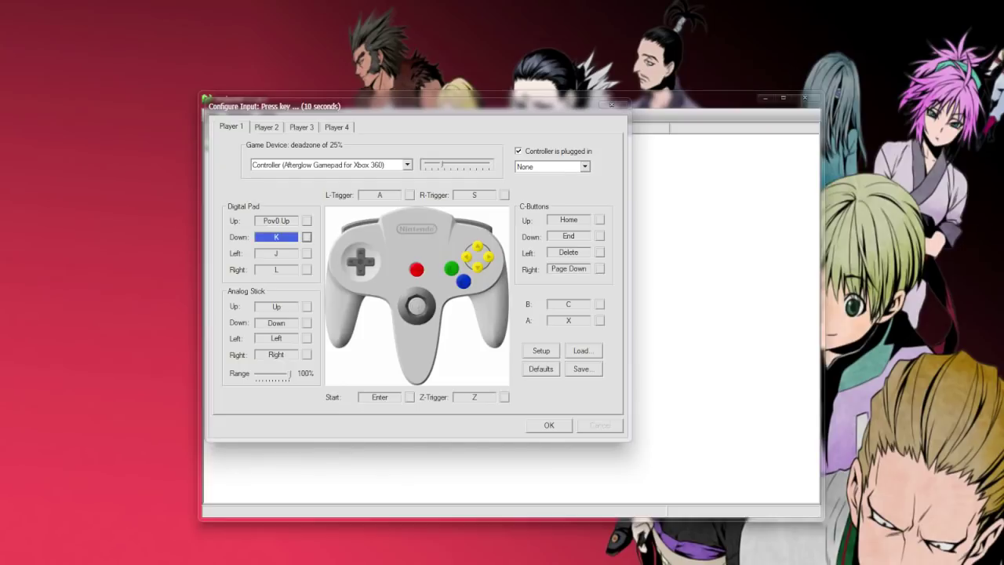
{"action": "left_click", "coordinate": [306, 253]}
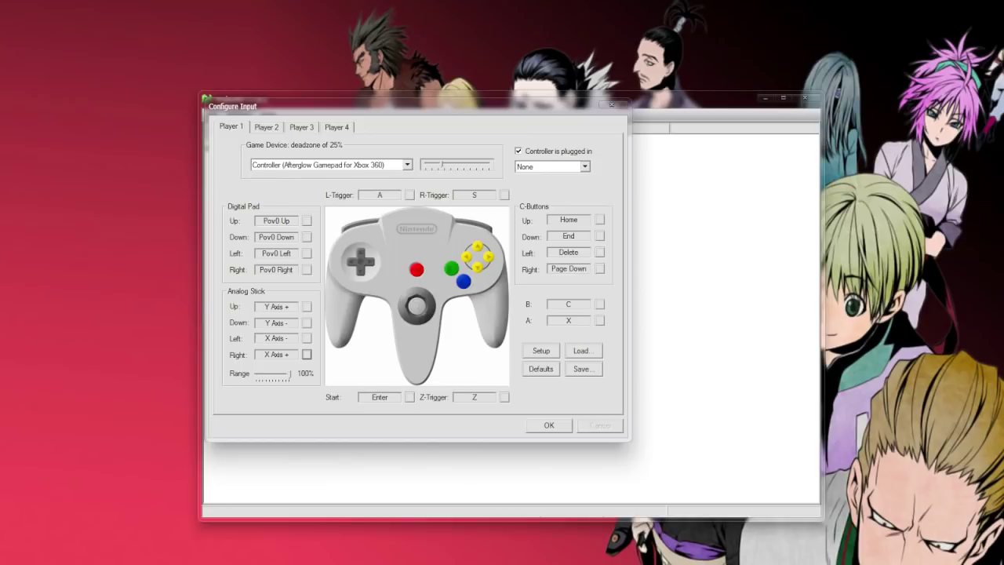
Map the C-buttons: Up to Y Rotation -, Down to Y Rotation +, Left to X Rotation - and Right to X Rotation +.
{"action": "left_click", "coordinate": [600, 220]}
{"action": "left_click", "coordinate": [600, 236]}
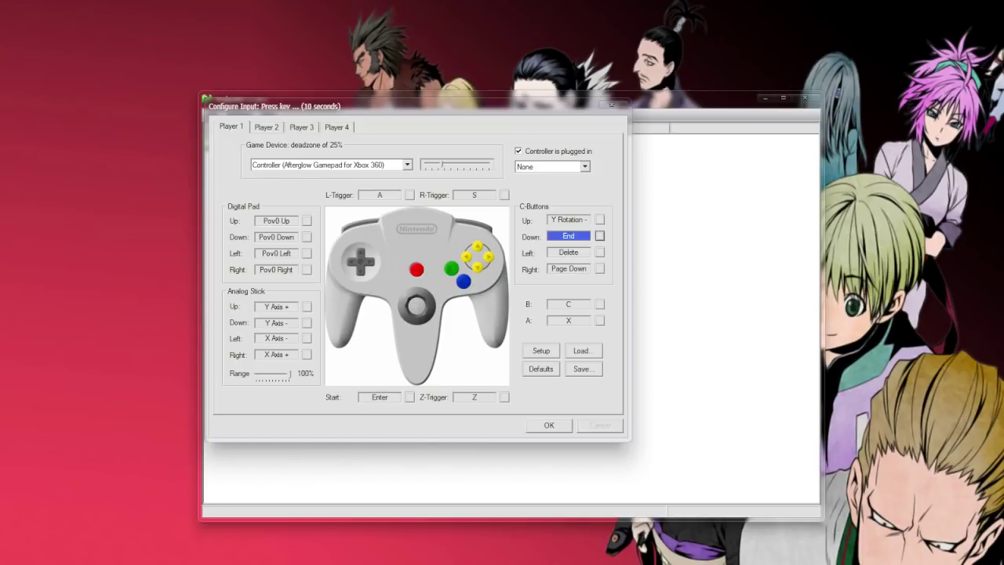
{"action": "left_click", "coordinate": [599, 252]}
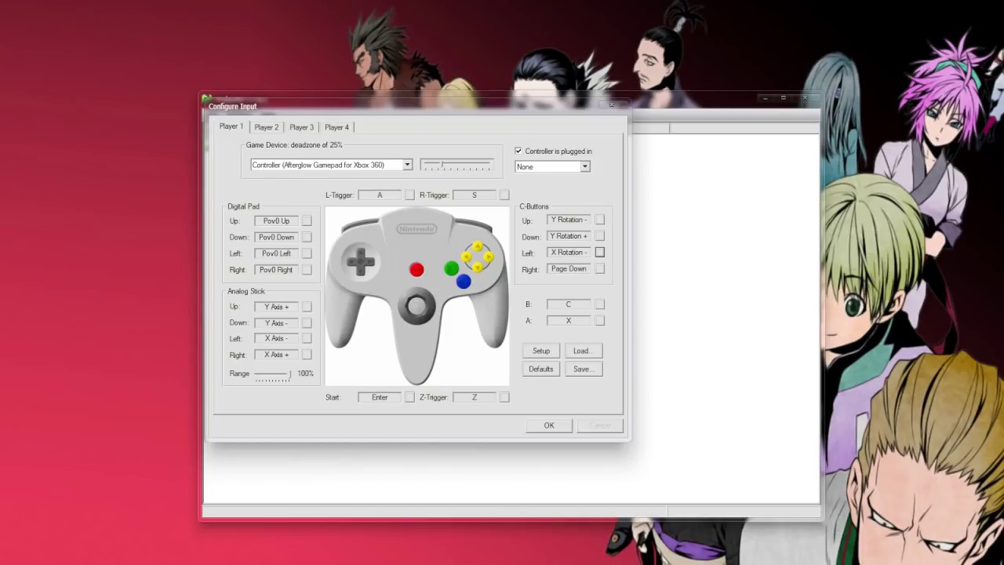
{"action": "left_click", "coordinate": [599, 269]}
{"action": "left_click", "coordinate": [599, 219]}
Map A to Button 0, B to Button 1, L-Trigger to Button 4, R-Trigger to Button 5, Z-Trigger to Z Axis - and Start to Button 7.
{"action": "left_click", "coordinate": [599, 320]}
{"action": "left_click", "coordinate": [600, 304]}
{"action": "left_click", "coordinate": [409, 195]}
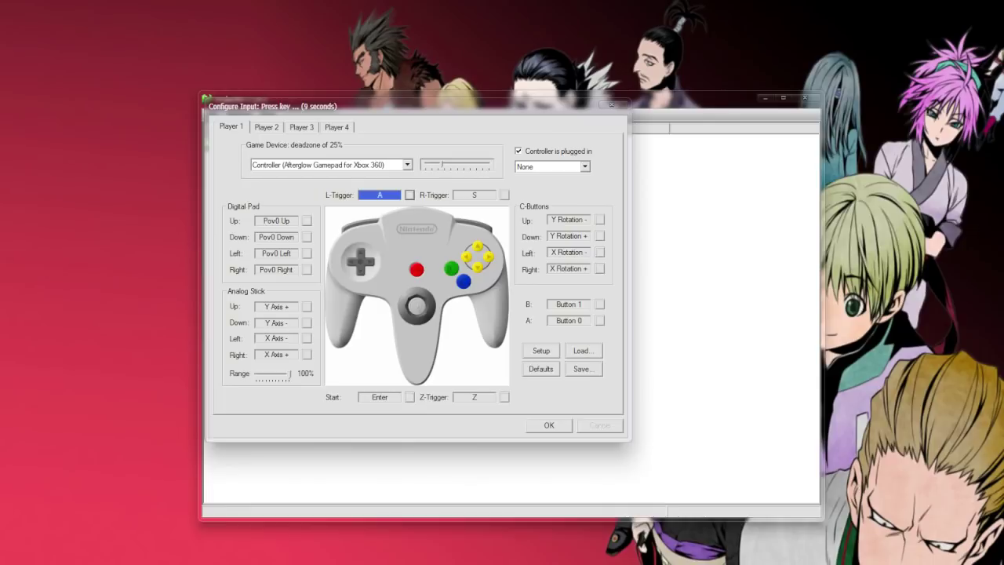
{"action": "left_click", "coordinate": [503, 195]}
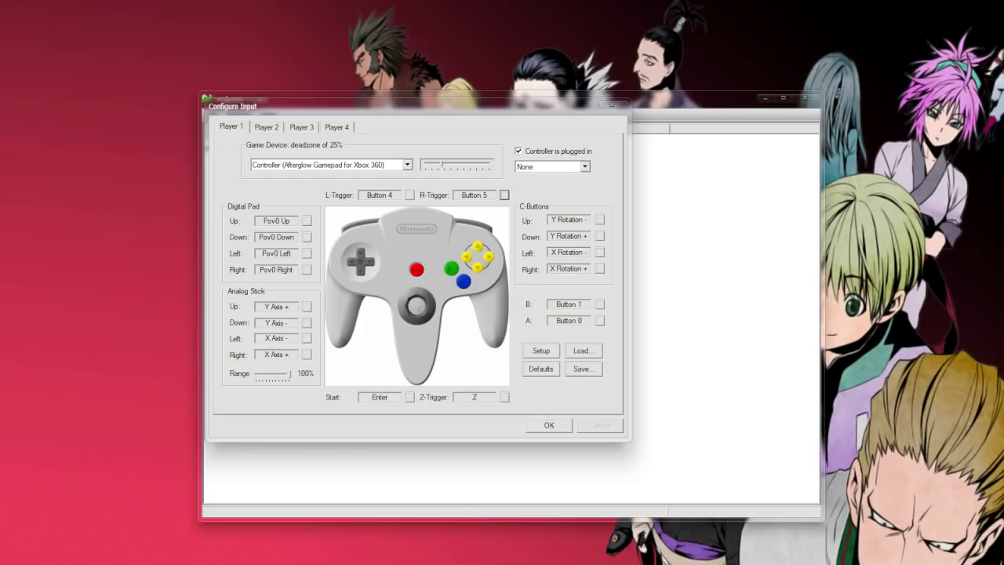
{"action": "left_click", "coordinate": [503, 397]}
{"action": "left_click", "coordinate": [410, 397]}
Save the controller profile as "360 Controller 1" in the N64 Roms folder.
{"action": "left_click", "coordinate": [582, 368]}
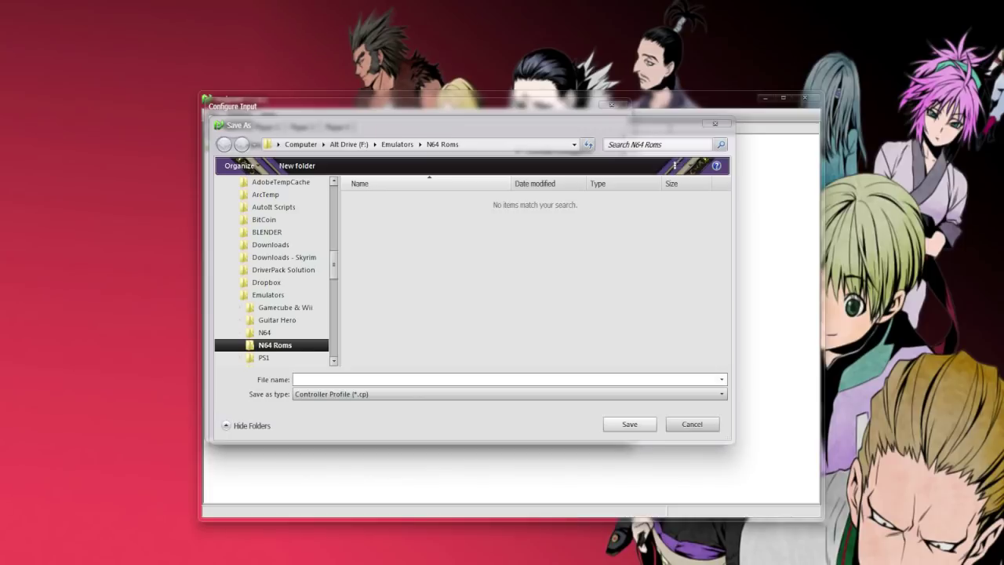
{"action": "type", "text": "360 Controller 1"}
{"action": "key", "text": "Return"}
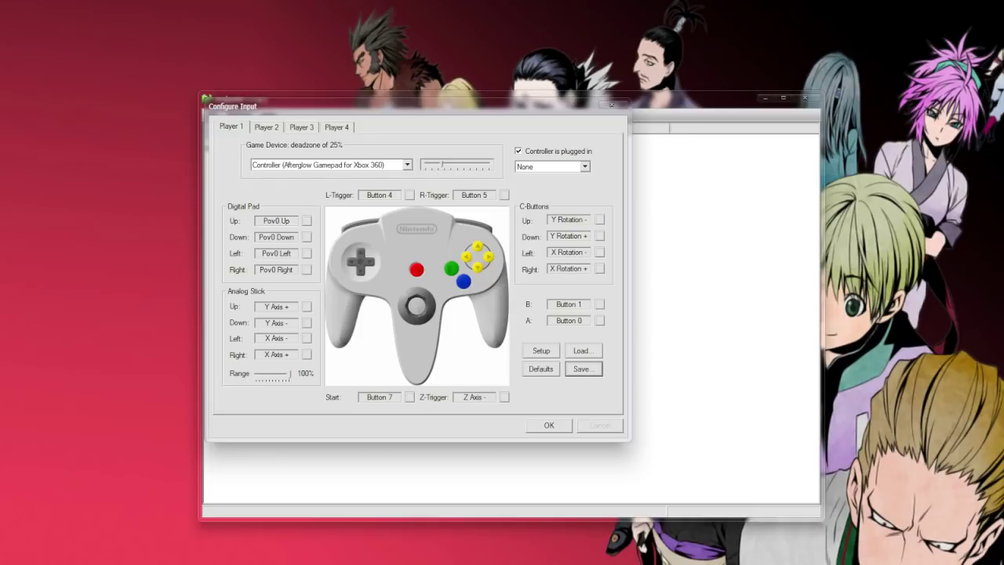
Check Player 1's game device choices and locate the saved 360 Controller 1.cp profile without loading it.
{"action": "left_click", "coordinate": [407, 165]}
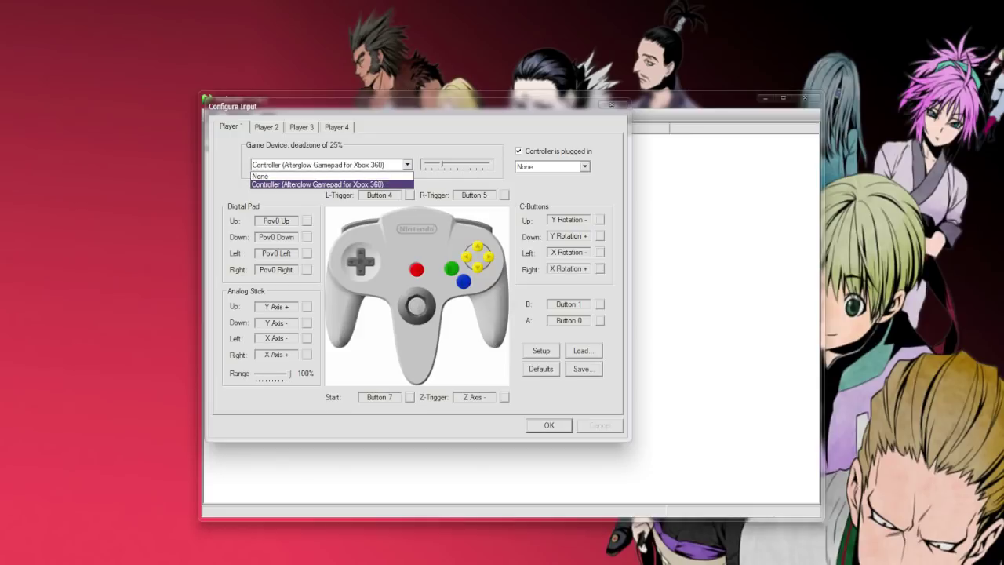
{"action": "left_click", "coordinate": [329, 184]}
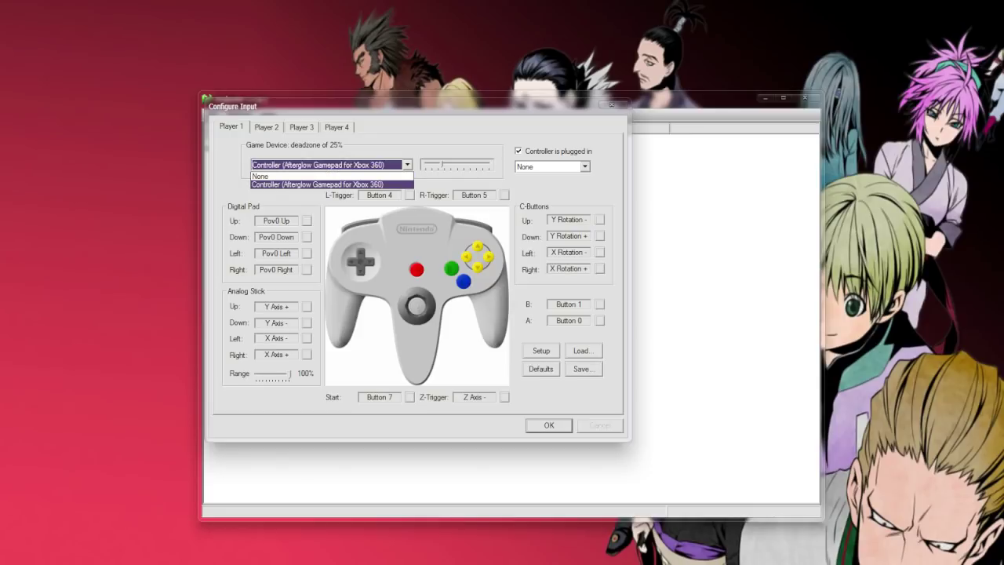
{"action": "left_click", "coordinate": [583, 350]}
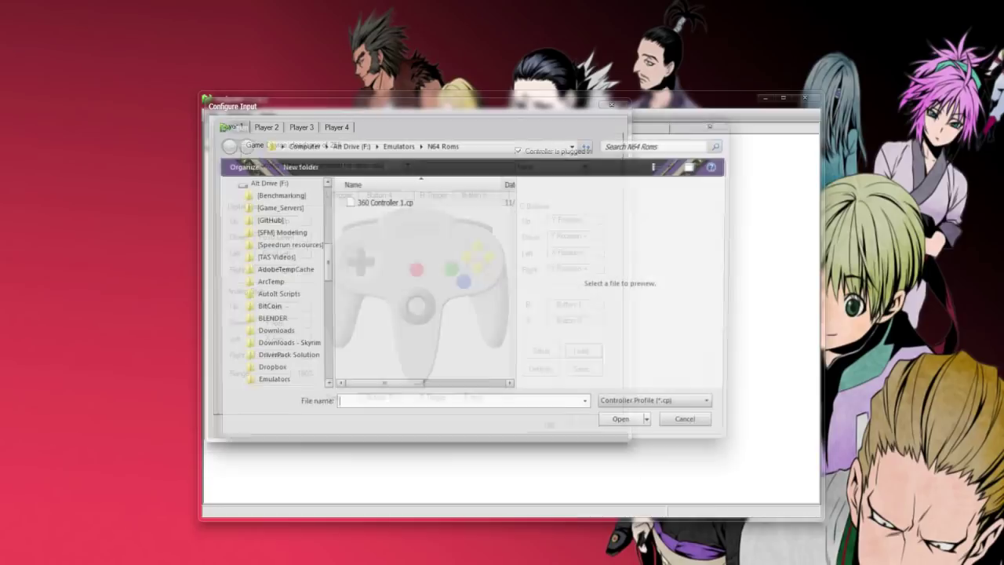
{"action": "left_click", "coordinate": [382, 202]}
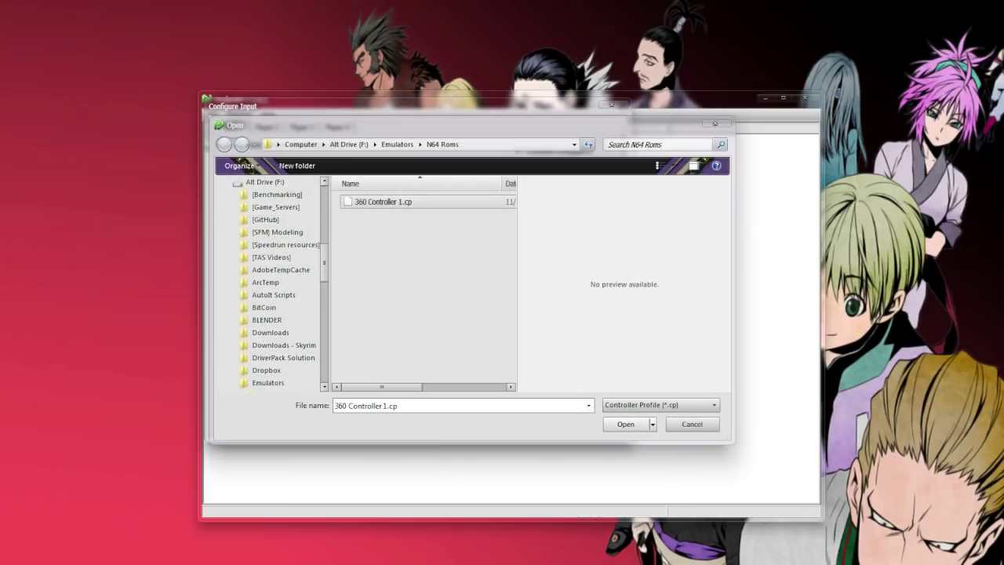
{"action": "left_click", "coordinate": [691, 424]}
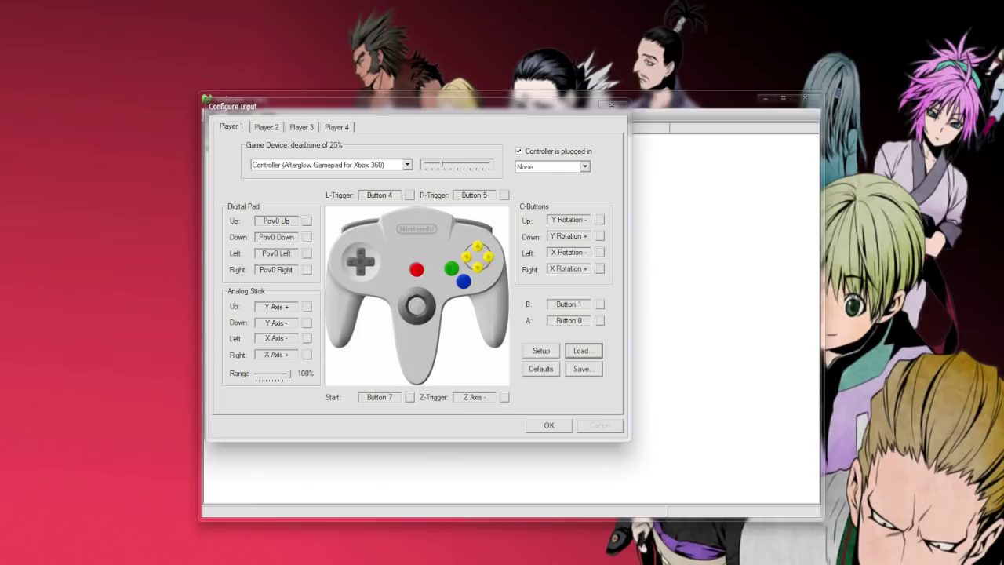